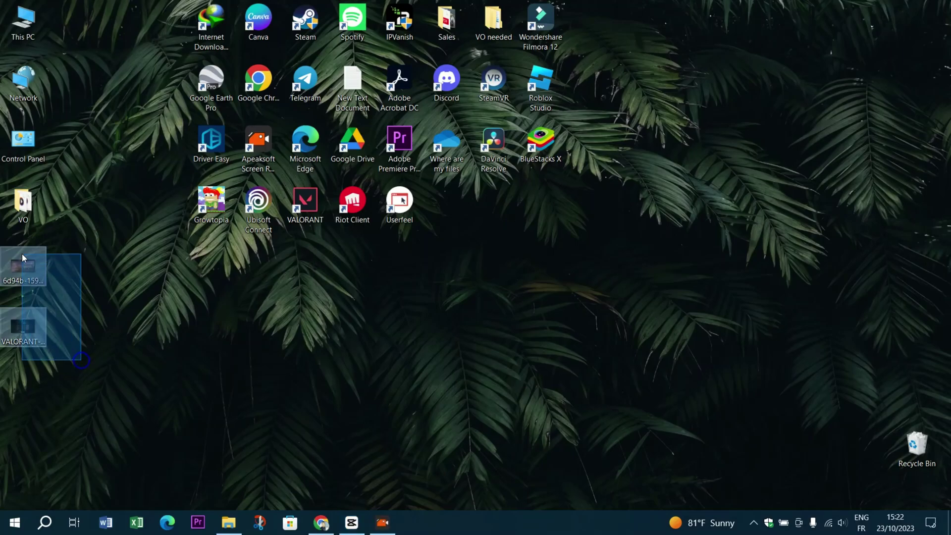
- Launch Discord from the desktop
left_click_drag(22, 267, 22, 203)
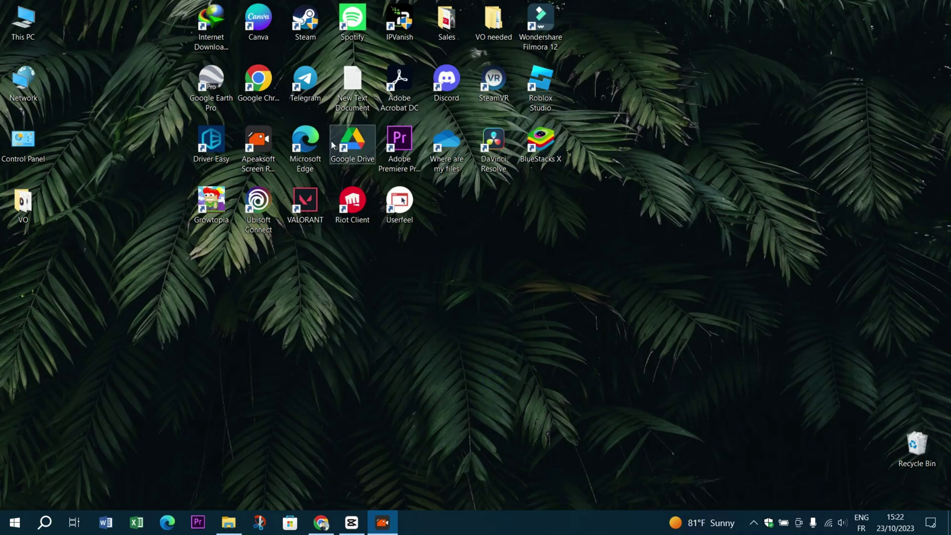
double_click(439, 86)
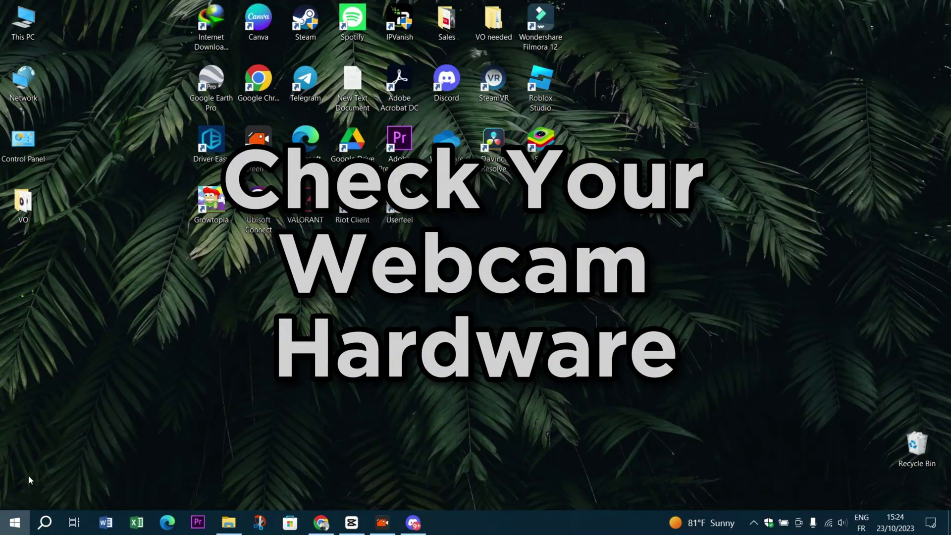
- Search the Windows settings for webcam, and close the Settings window
left_click(15, 523)
left_click(20, 478)
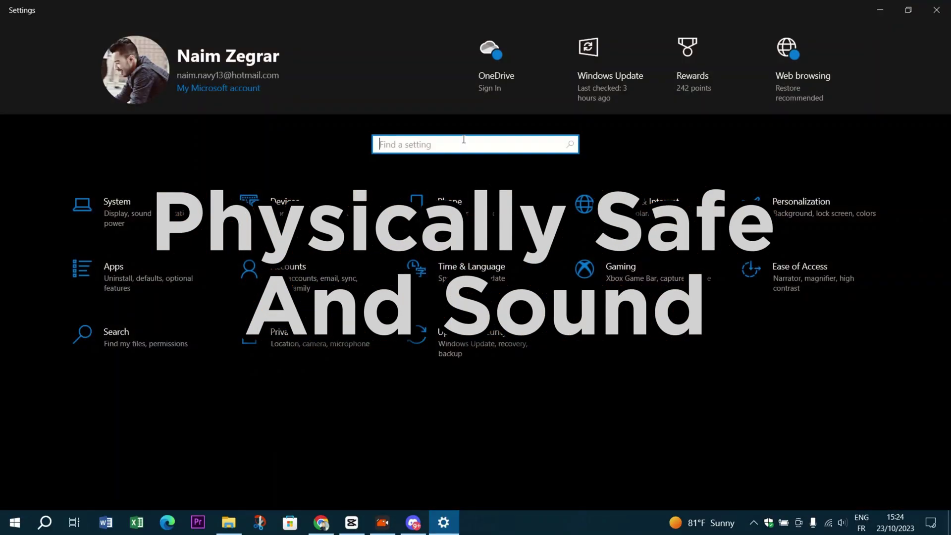
type("webcam")
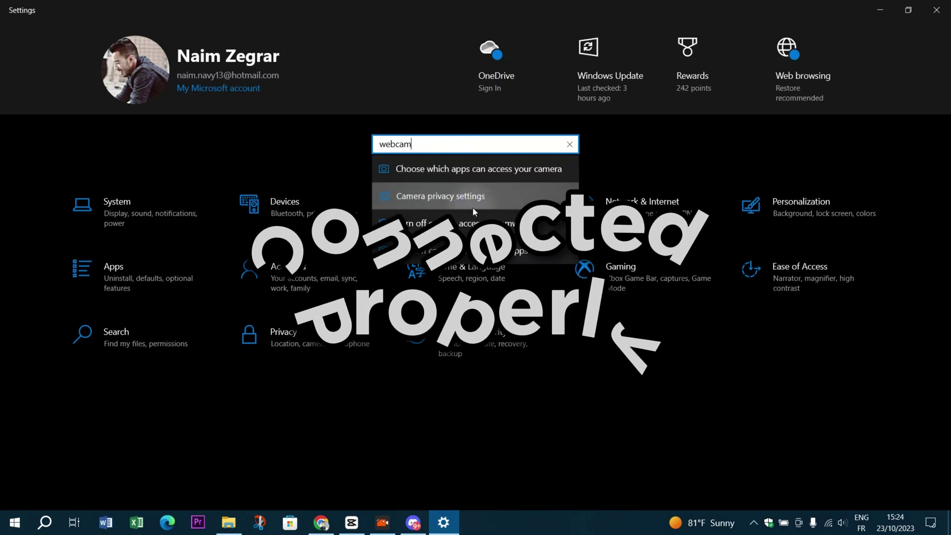
key("alt+F4")
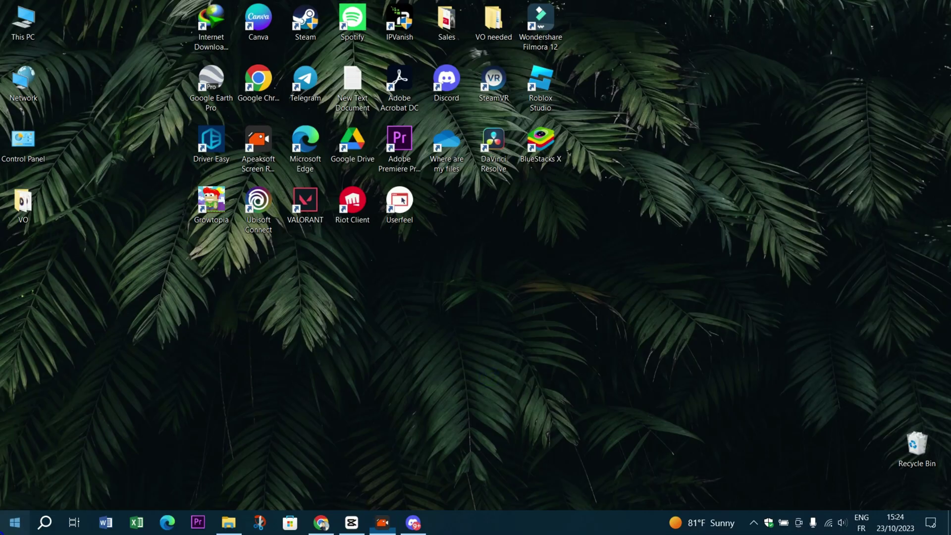
- Restart the computer
left_click(15, 522)
left_click(15, 495)
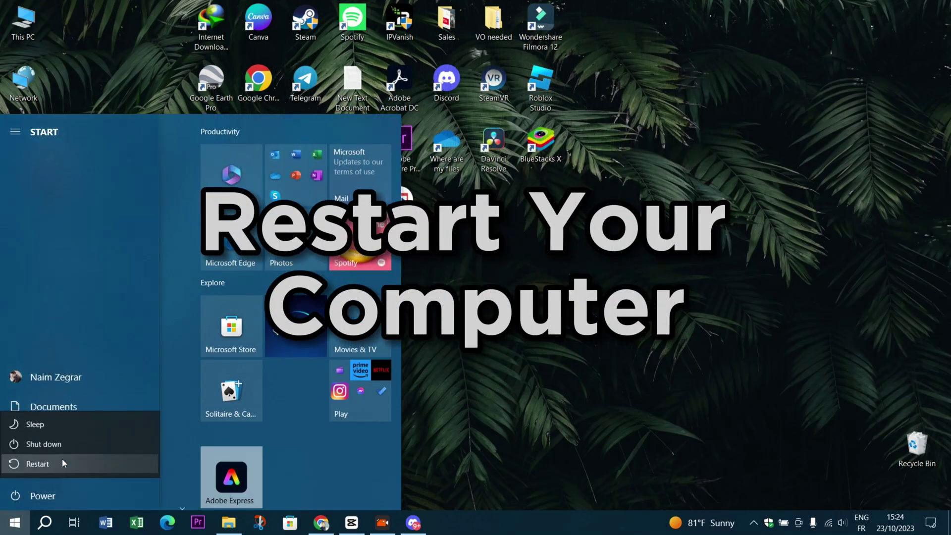
left_click(21, 464)
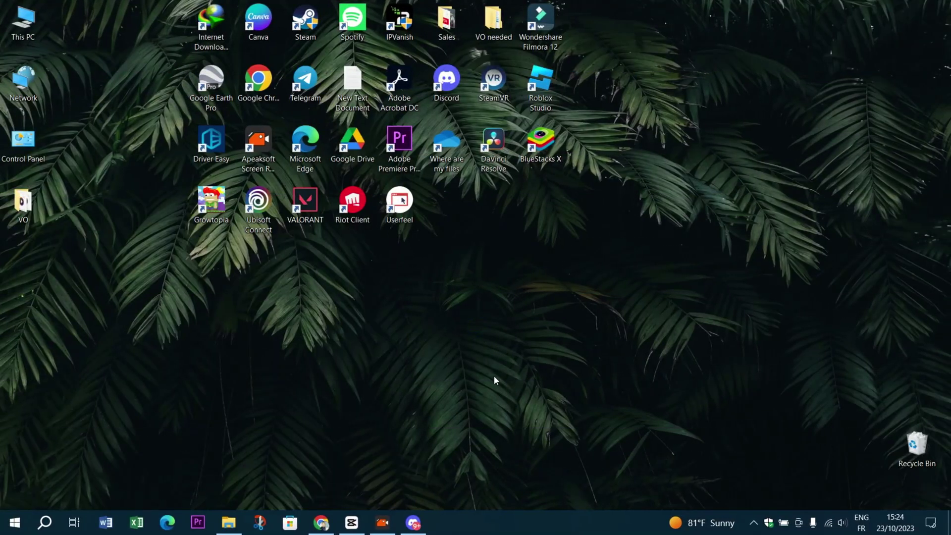
left_click(493, 381)
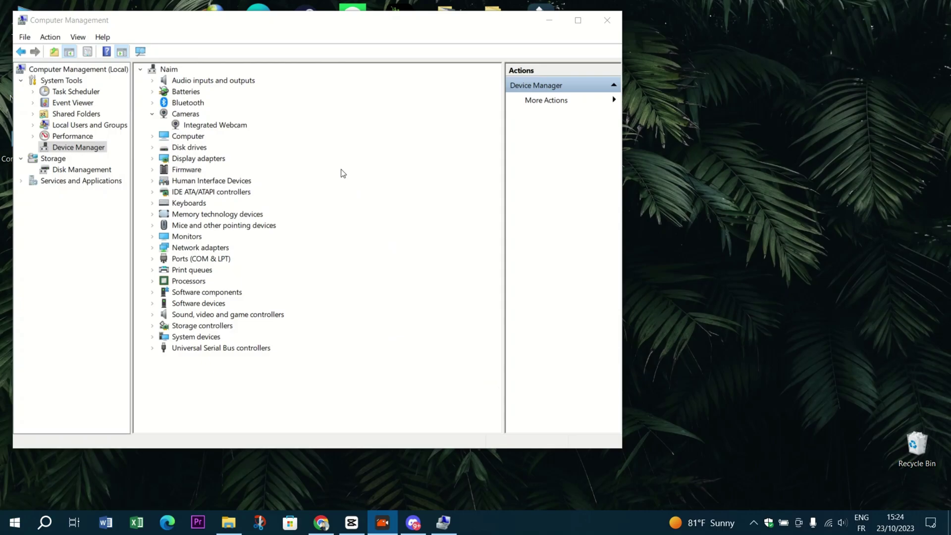
- Update the Integrated Webcam driver in Device Manager by searching automatically for drivers
left_click(197, 126)
right_click(224, 123)
left_click(268, 130)
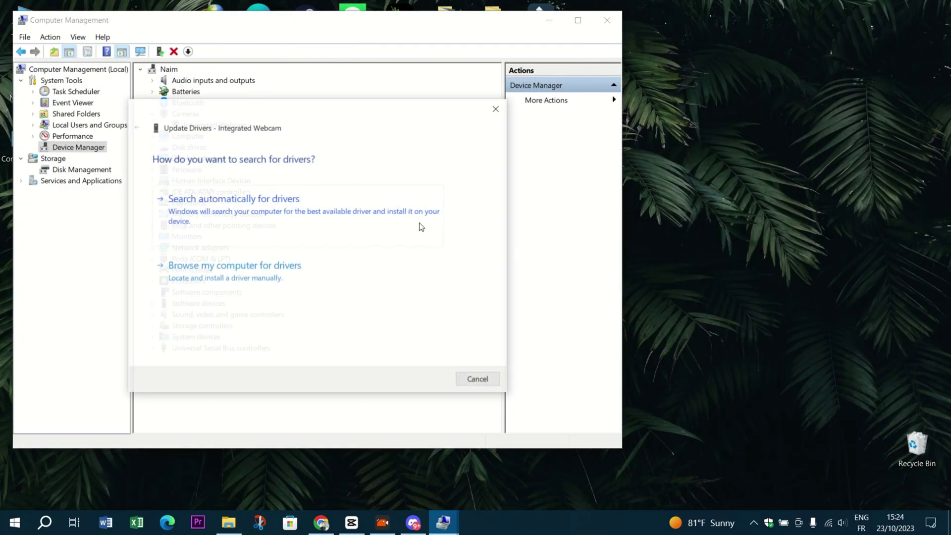
left_click(229, 200)
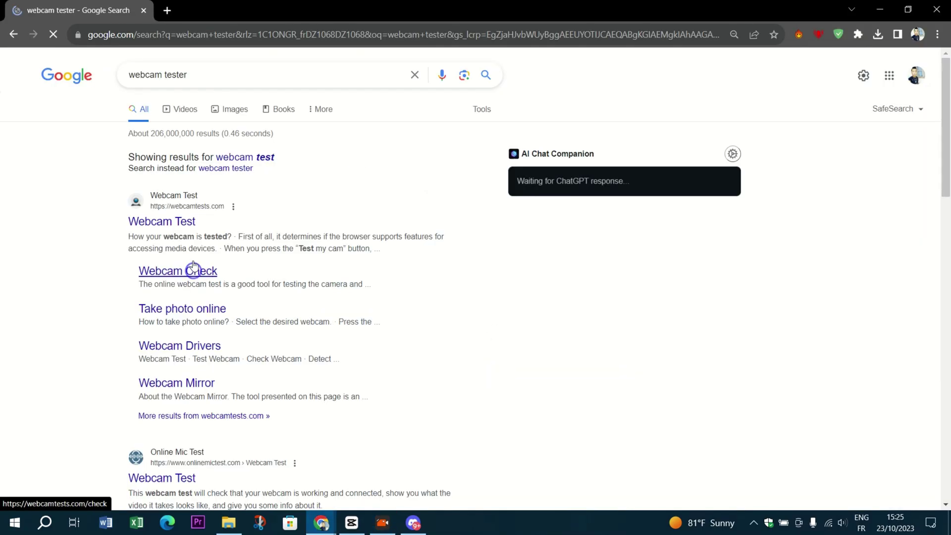
- Open the Webcam Check page on webcamtests.com from the search results, and return to the desktop
left_click(197, 270)
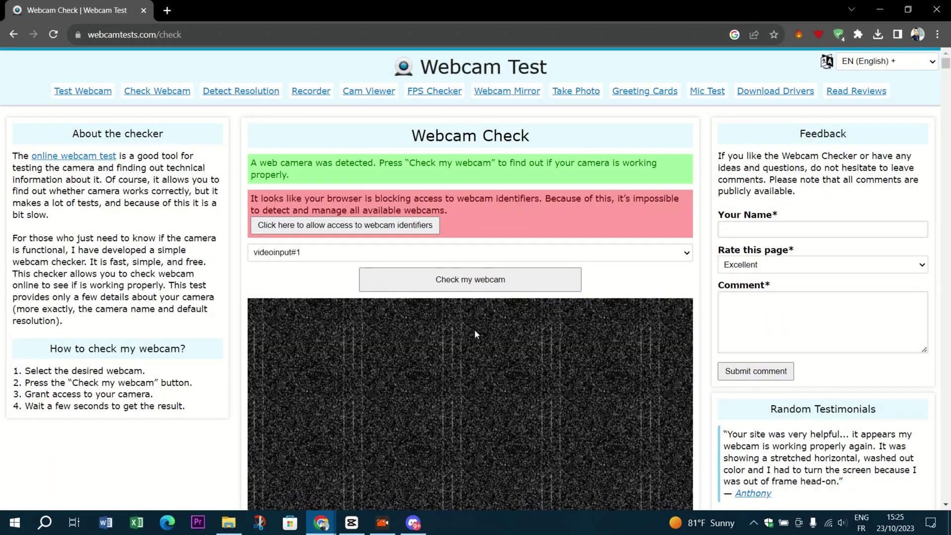
key("super+d")
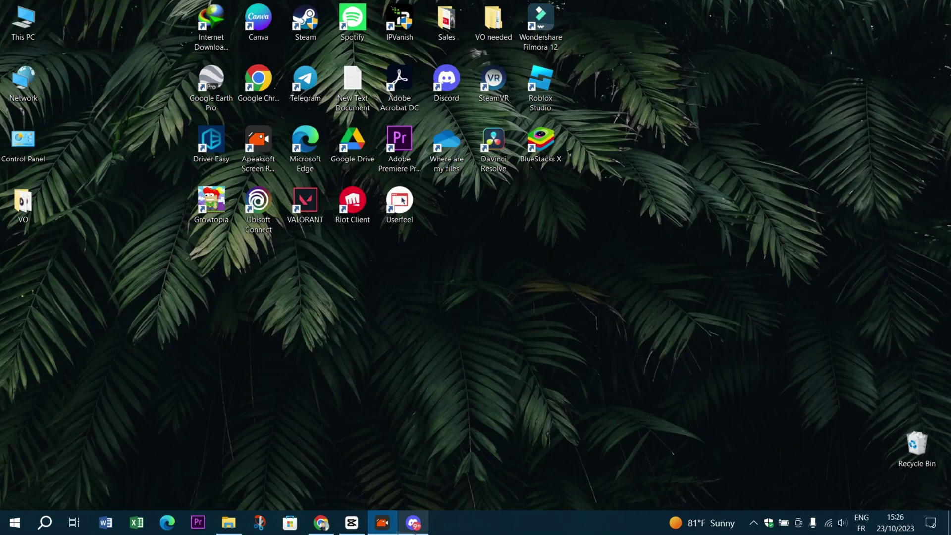
- Switch to Discord and open its Voice & Video settings
left_click(413, 522)
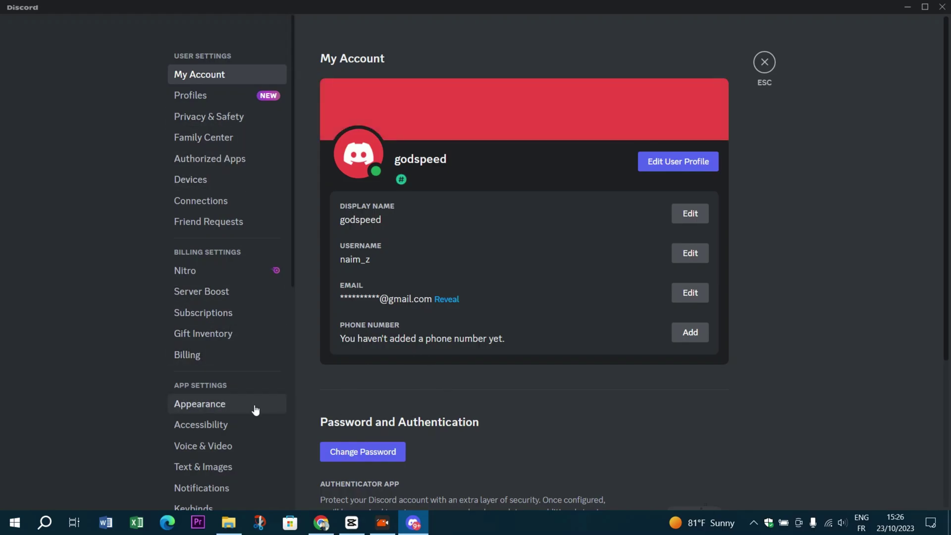
scroll(223, 357, "down", 3)
left_click(272, 321)
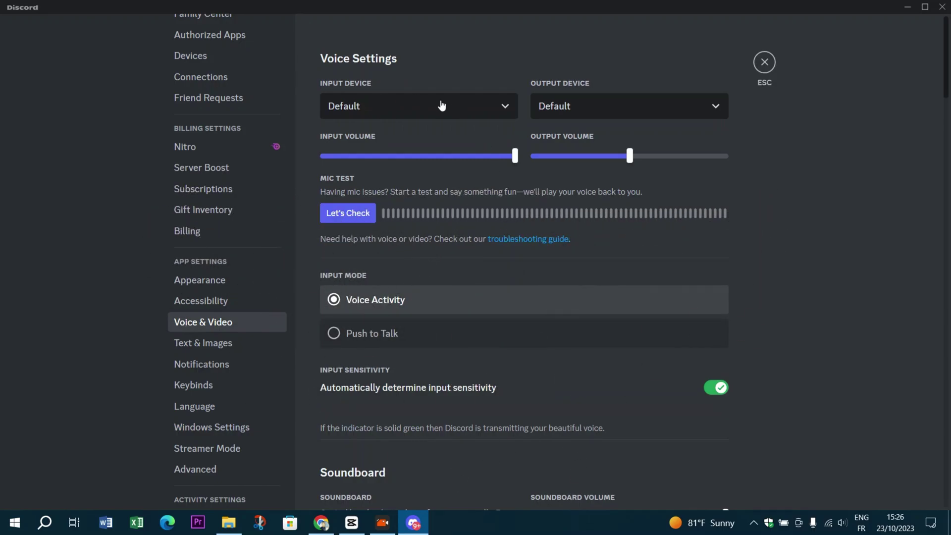
- Review Discord's video settings, including the available camera devices and video backgrounds
scroll(545, 136, "down", 4)
scroll(459, 322, "down", 6)
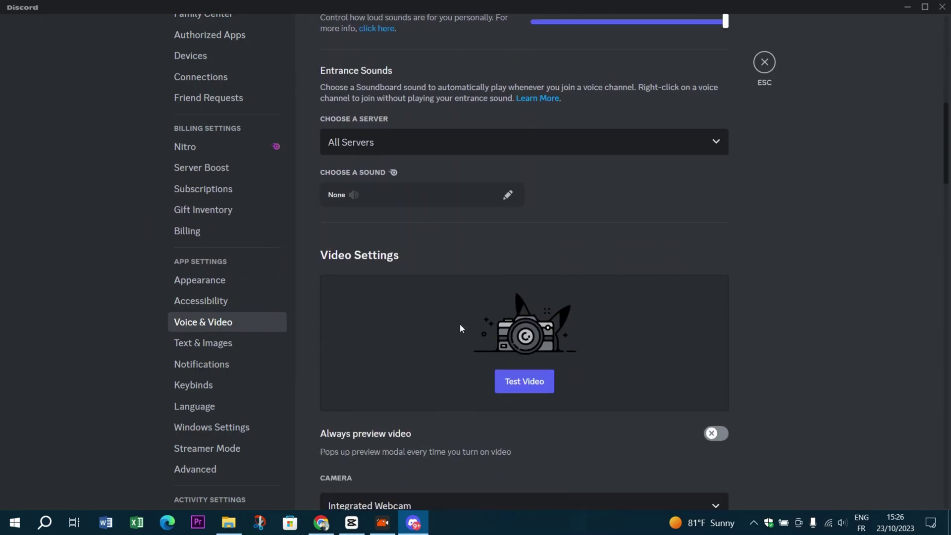
scroll(548, 221, "down", 3)
scroll(529, 258, "down", 2)
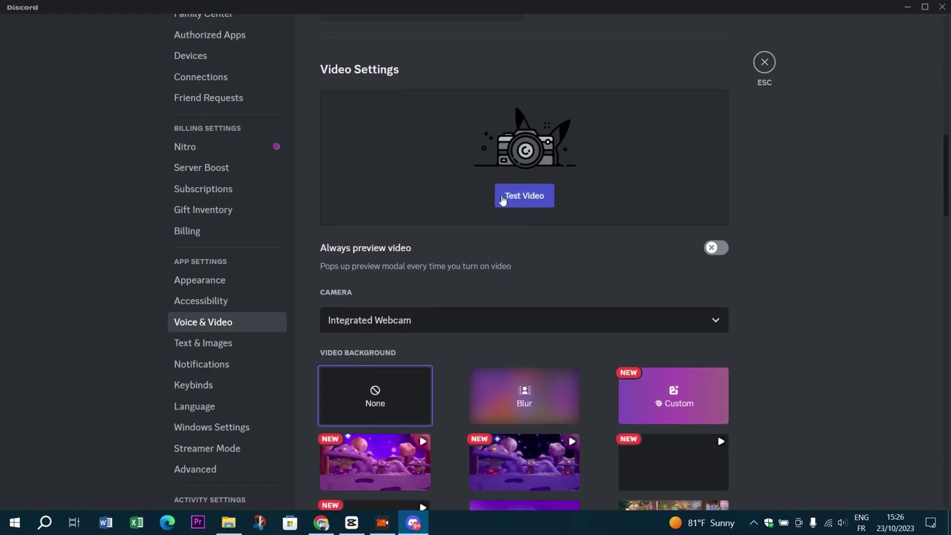
scroll(467, 267, "down", 2)
scroll(432, 267, "down", 2)
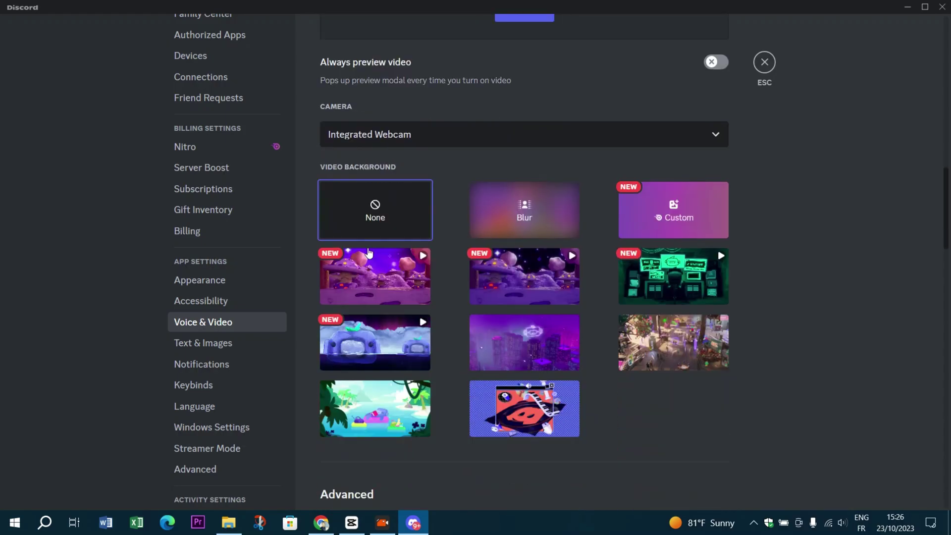
left_click(403, 134)
left_click(805, 163)
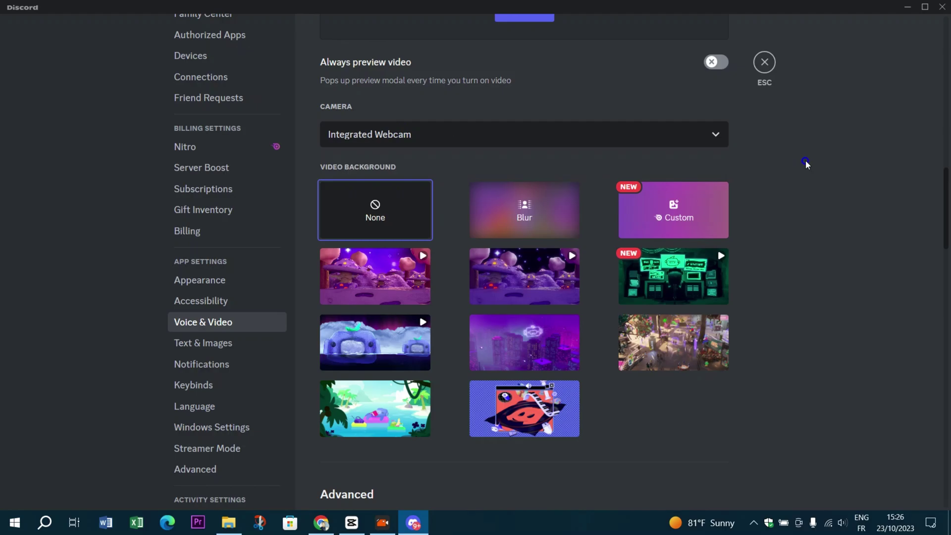
scroll(859, 194, "up", 1)
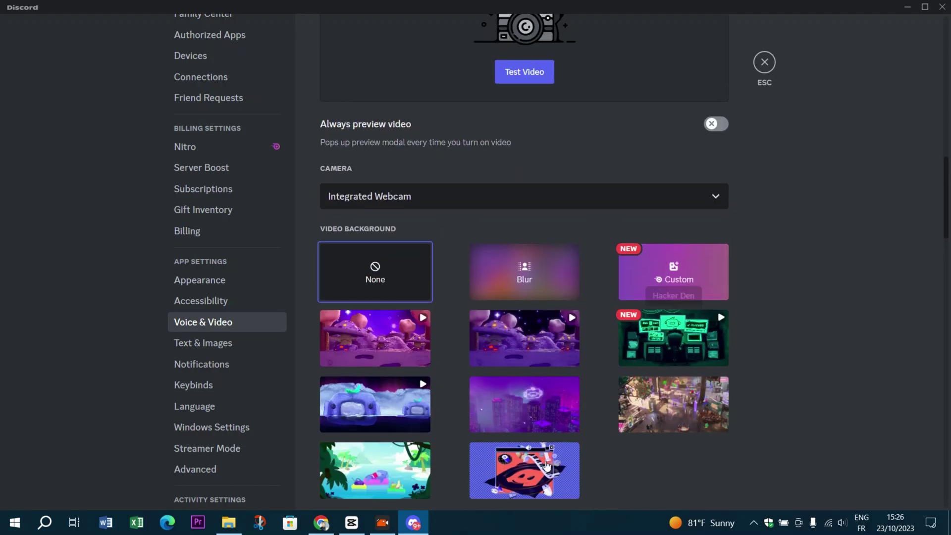
key("alt+Tab")
left_click(485, 377)
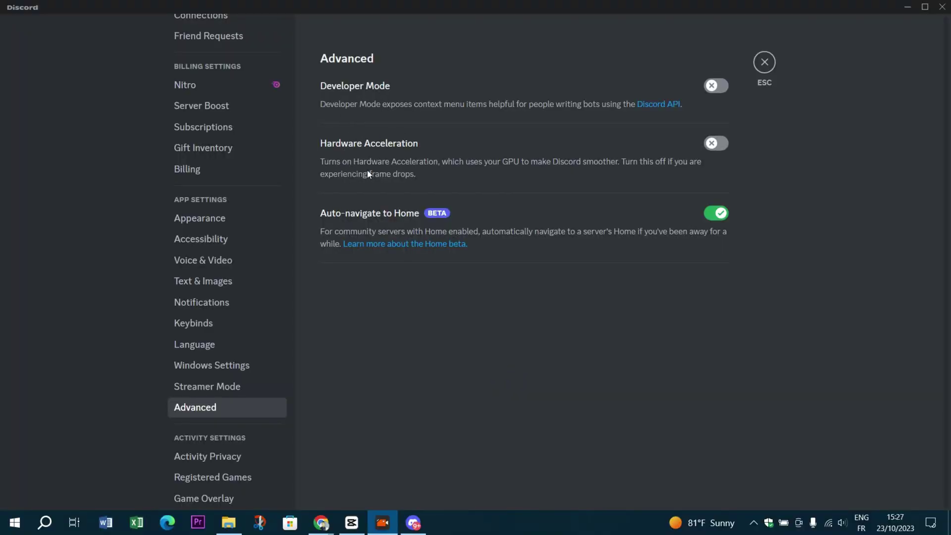
- Try to toggle Hardware Acceleration in Discord's Advanced settings
left_click(712, 148)
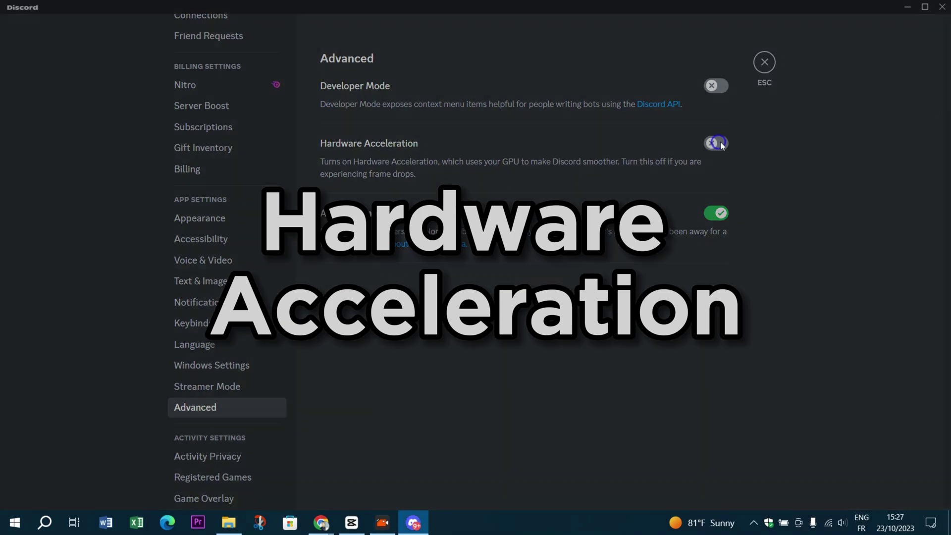
left_click(511, 294)
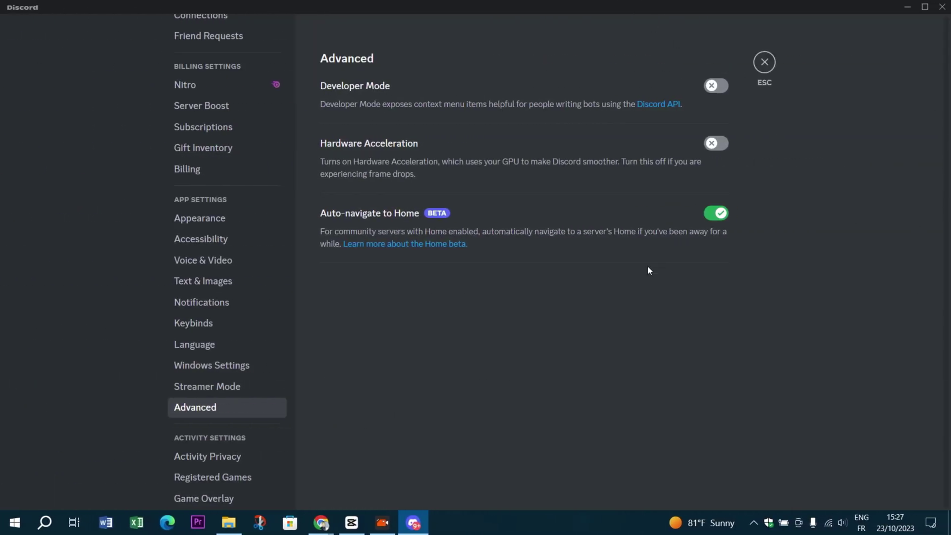
- Close Discord and minimize the open browser windows to return to the desktop
left_click(942, 7)
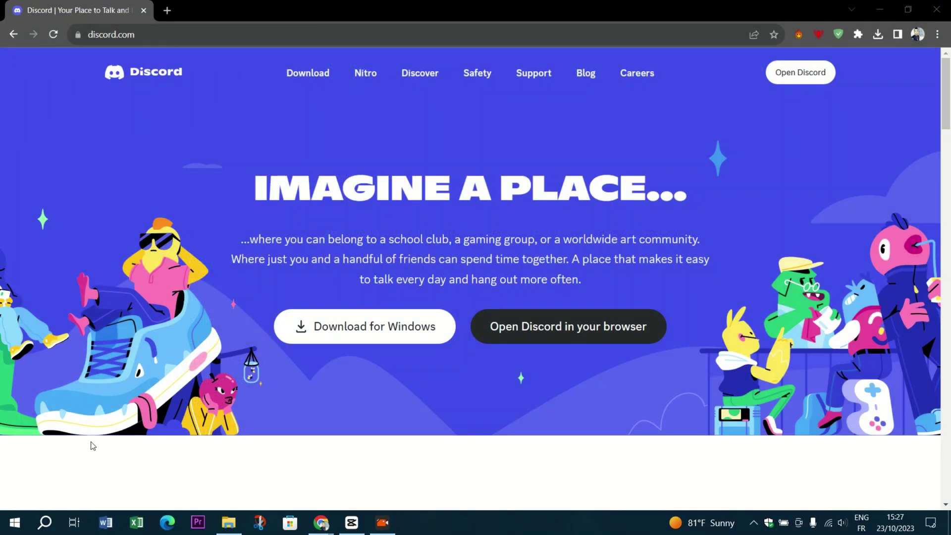
left_click(879, 10)
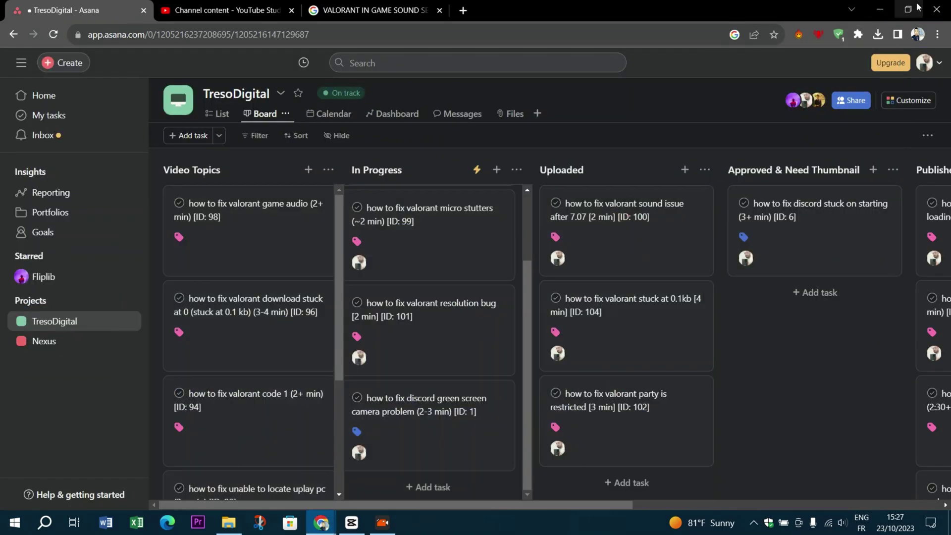
left_click(878, 10)
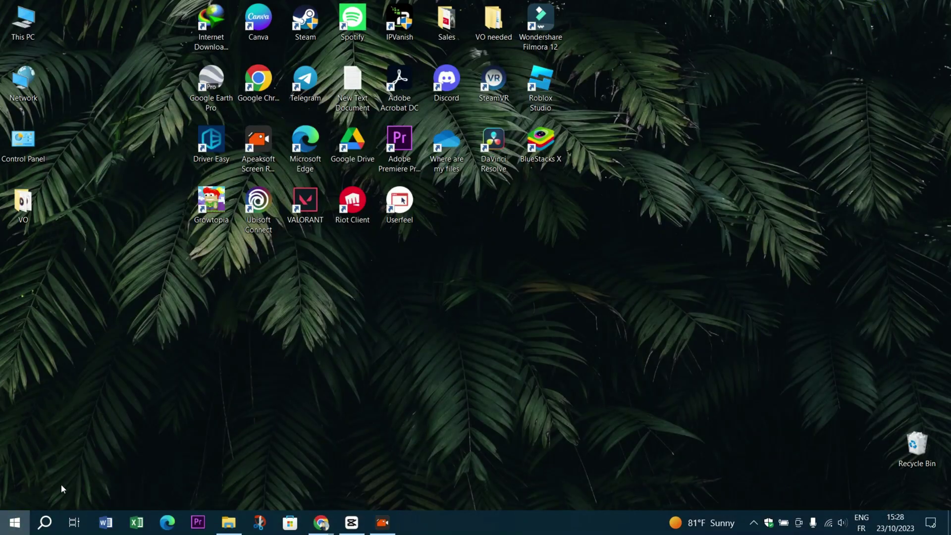
- Search the installed apps in Windows Apps & features for discord and select the Discord entry
left_click(15, 522)
left_click(16, 461)
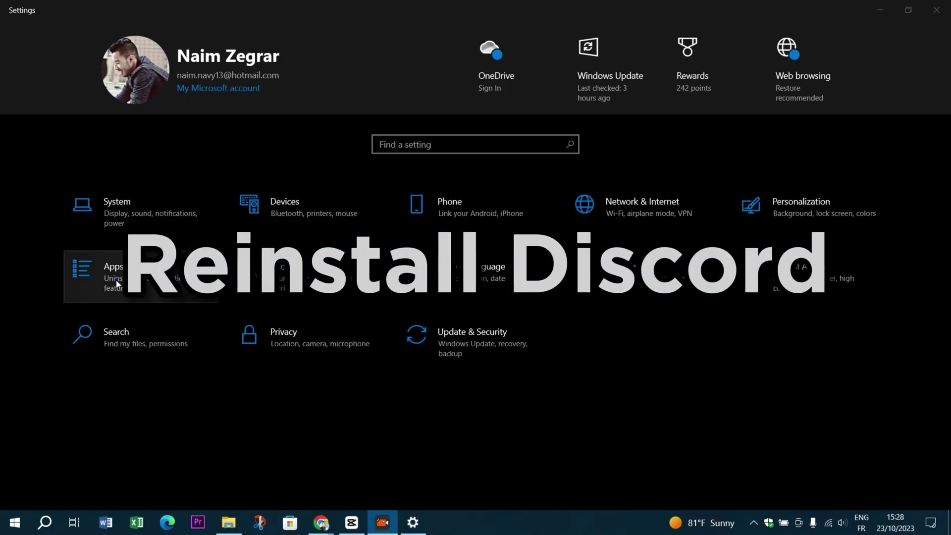
left_click(117, 283)
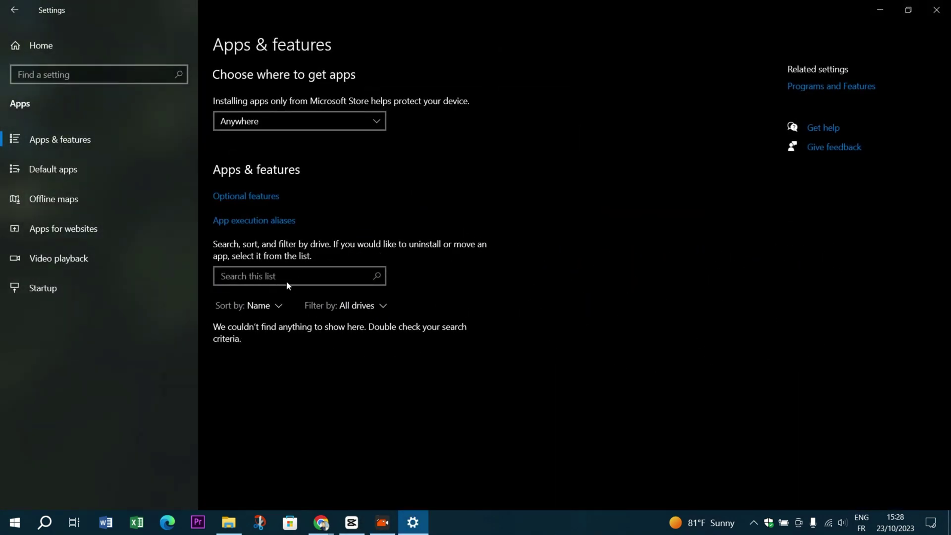
type("discord")
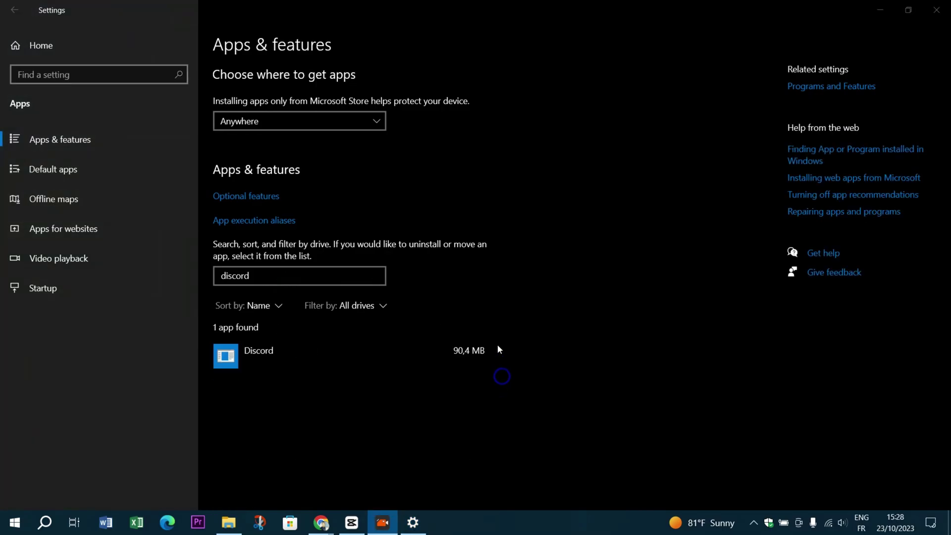
left_click(406, 359)
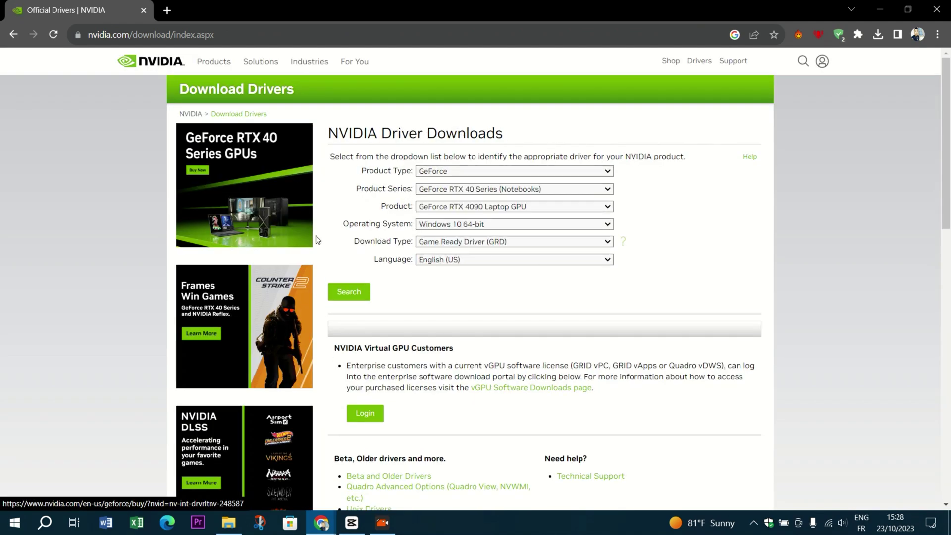
- On the NVIDIA driver download form, choose GeForce RTX 40 Series (Notebooks) and GeForce RTX 4090 Laptop GPU
scroll(97, 251, "down", 1)
left_click(453, 128)
left_click(451, 132)
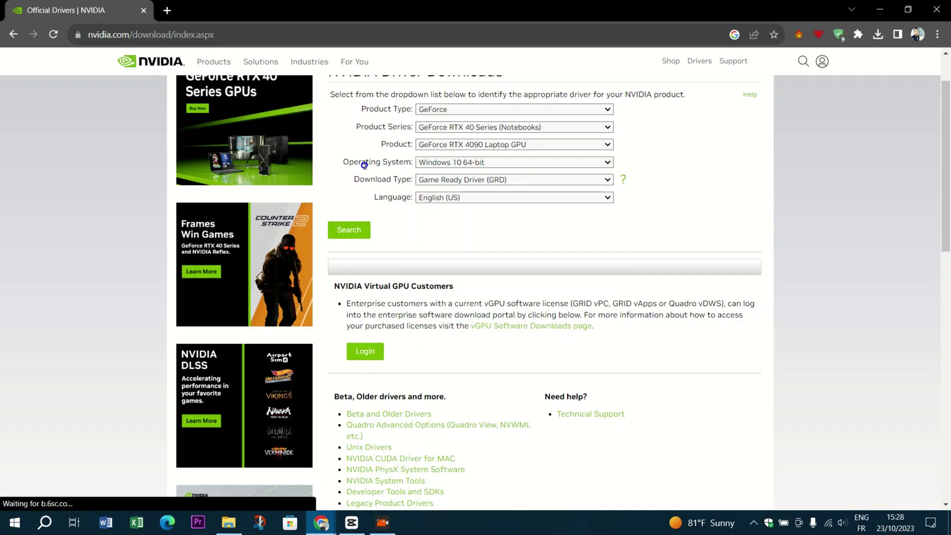
left_click(432, 144)
left_click(437, 153)
scroll(501, 322, "down", 10)
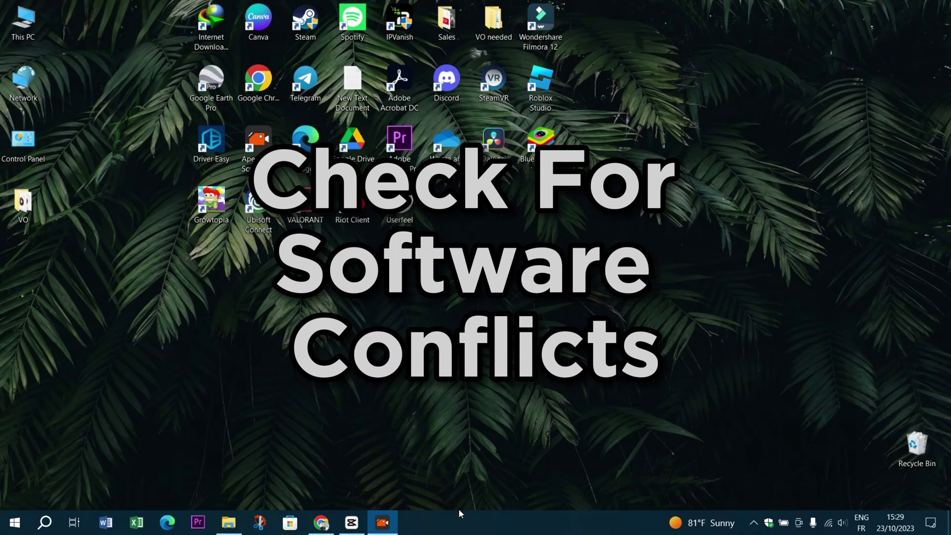
- Open Task Manager and examine the running background processes for software that could conflict with the webcam
right_click(458, 512)
left_click(512, 452)
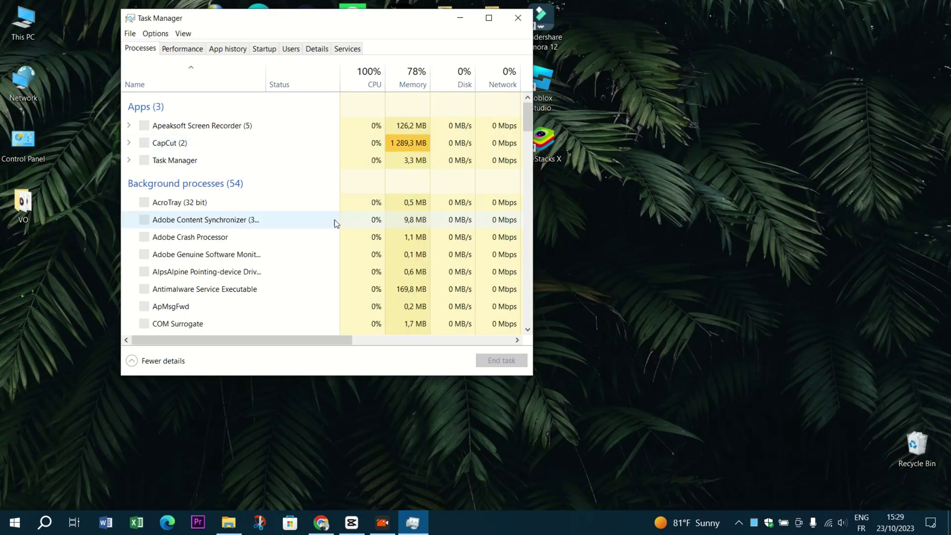
scroll(335, 228, "down", 5)
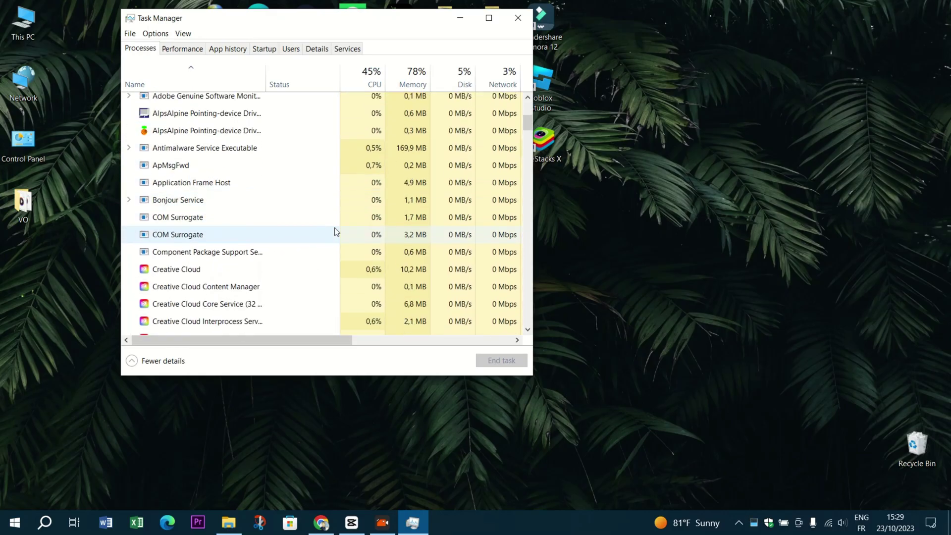
scroll(334, 227, "down", 7)
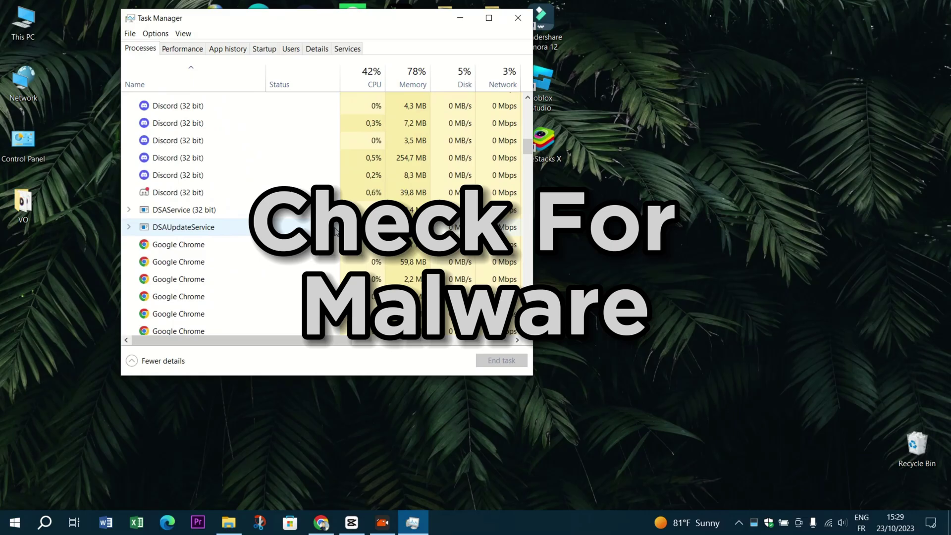
scroll(335, 230, "down", 4)
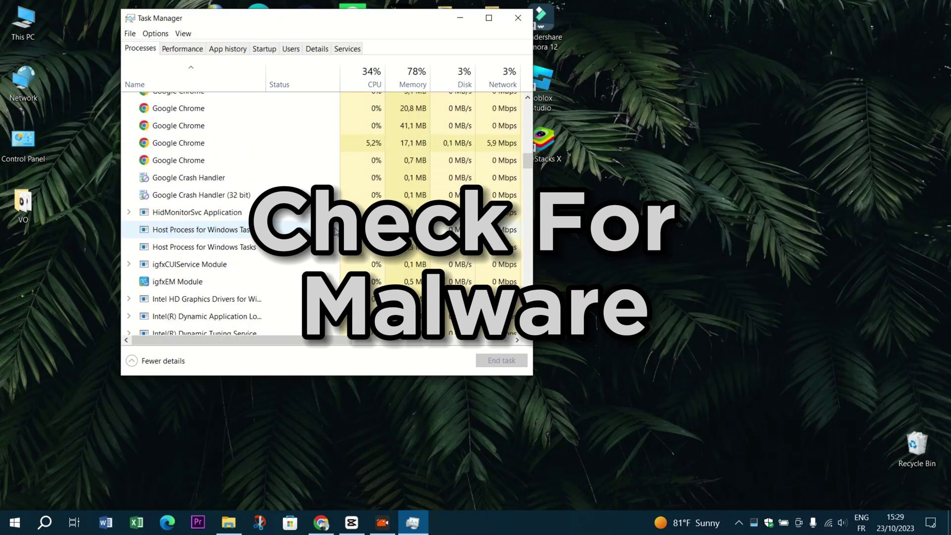
- Close Task Manager and open the Virus & threat protection page in Windows Security
scroll(335, 230, "down", 4)
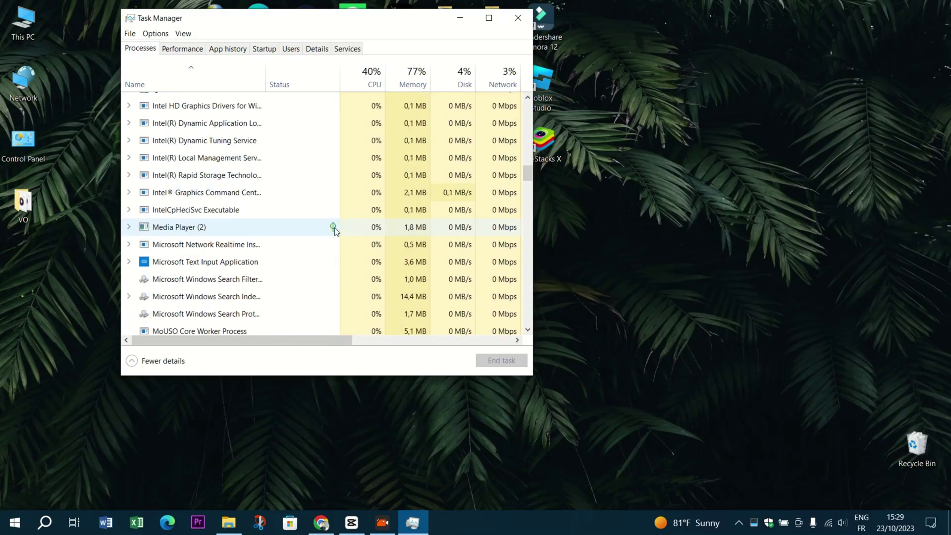
key("alt+F4")
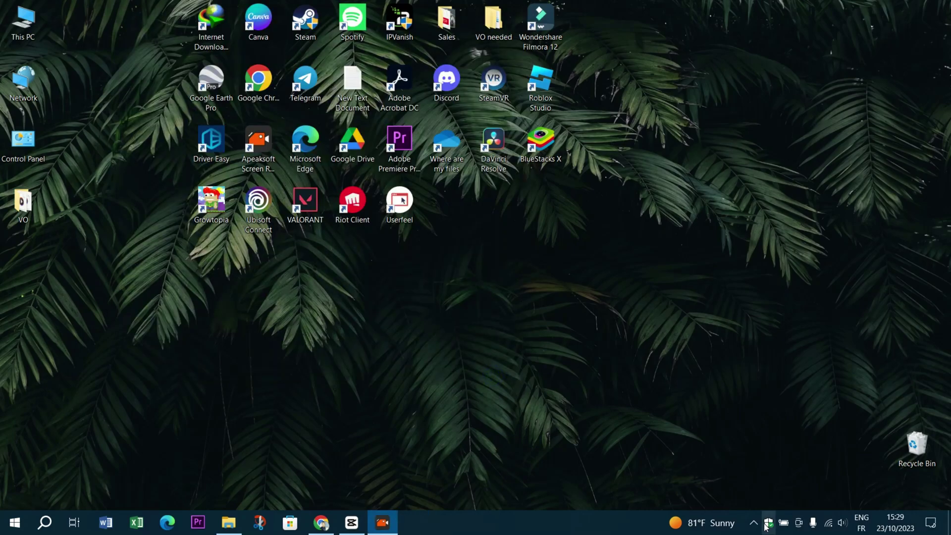
left_click(767, 523)
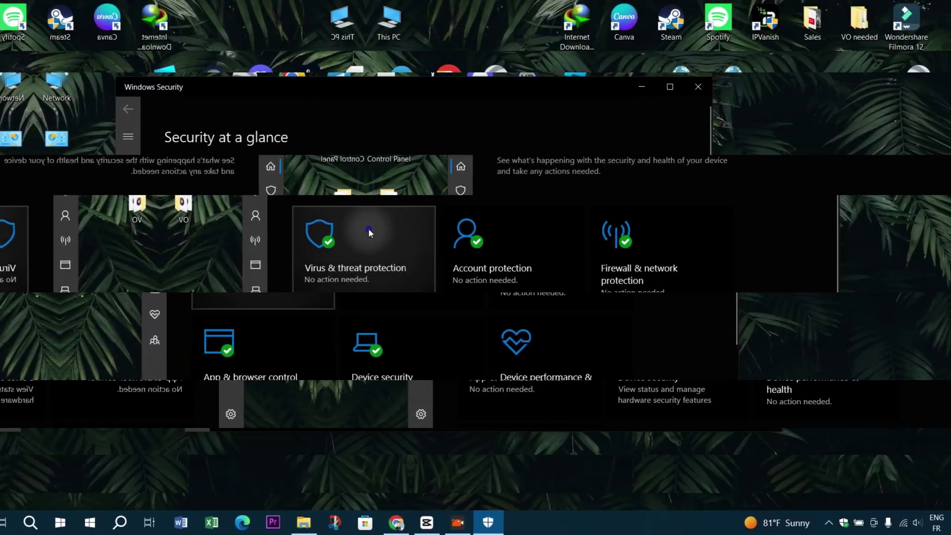
left_click(209, 232)
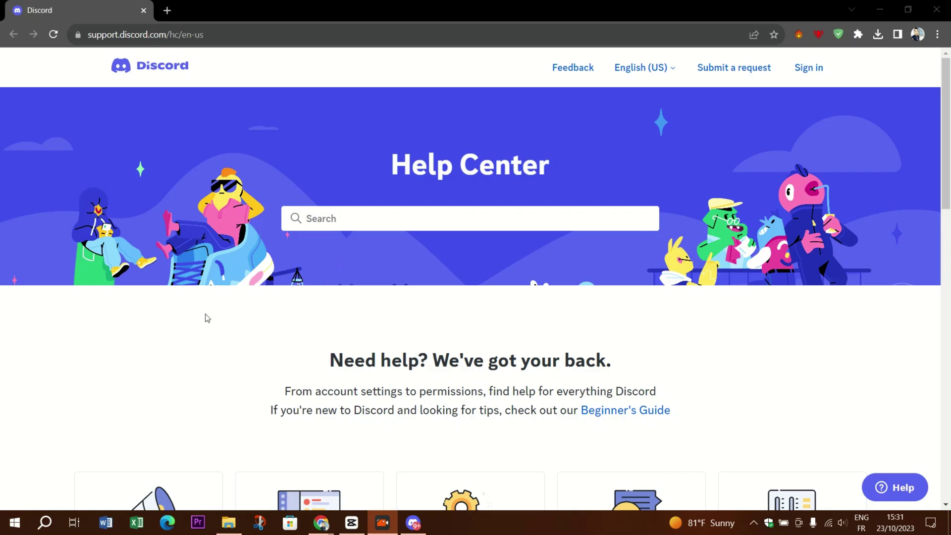
- Look through the support categories and other help options on the Discord Help Center home page
scroll(206, 318, "down", 4)
scroll(207, 317, "down", 4)
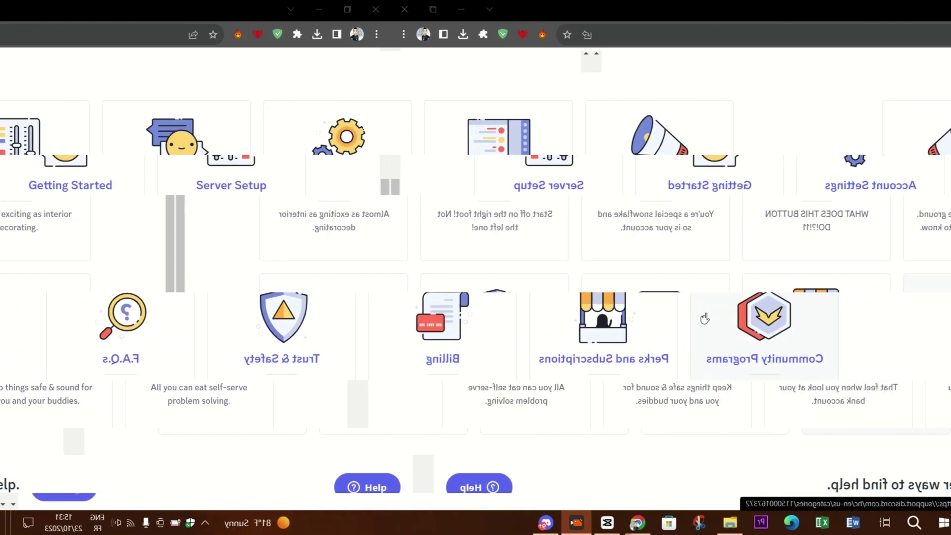
scroll(208, 318, "down", 5)
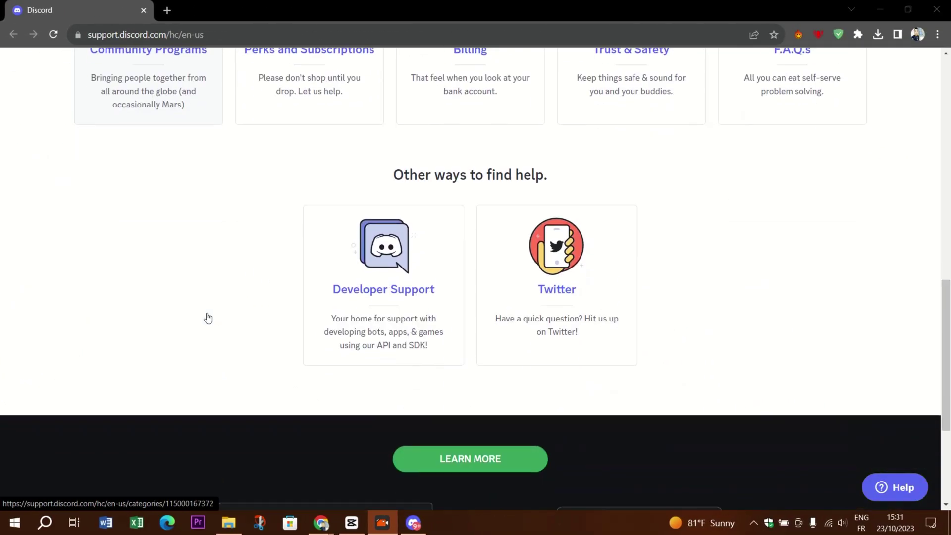
scroll(208, 318, "up", 8)
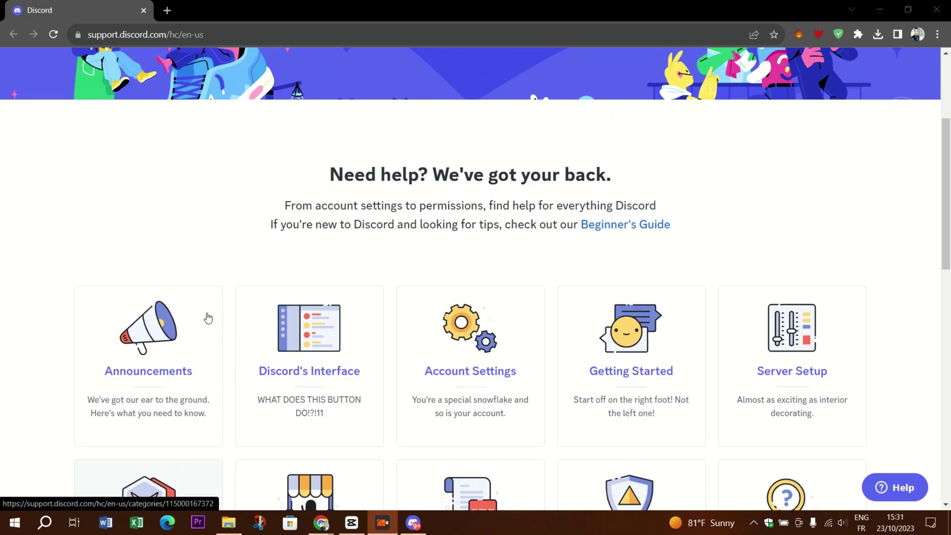
scroll(208, 318, "up", 3)
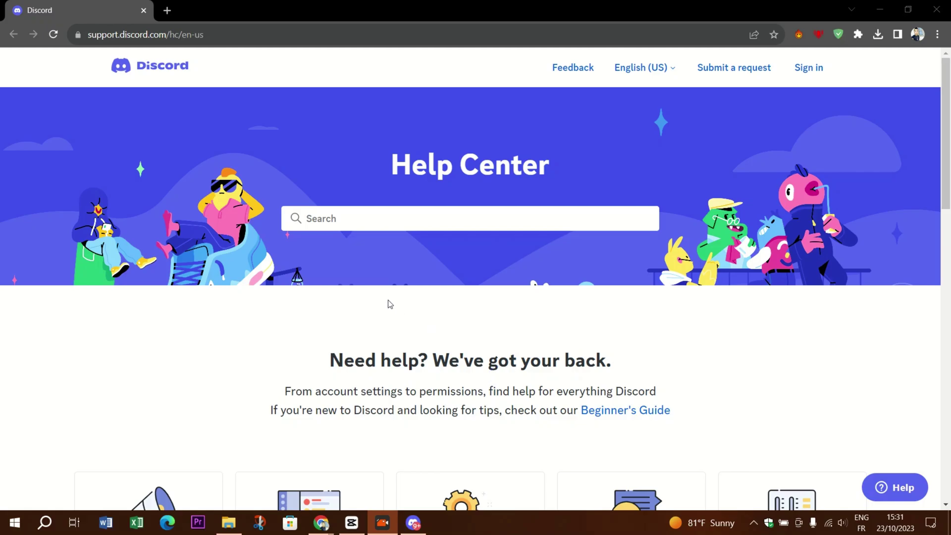
scroll(390, 304, "down", 5)
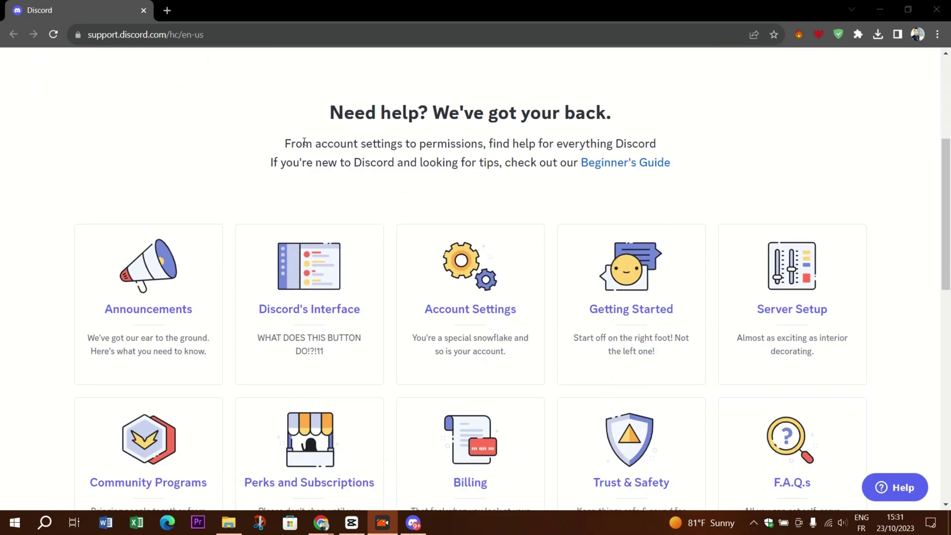
scroll(111, 235, "down", 2)
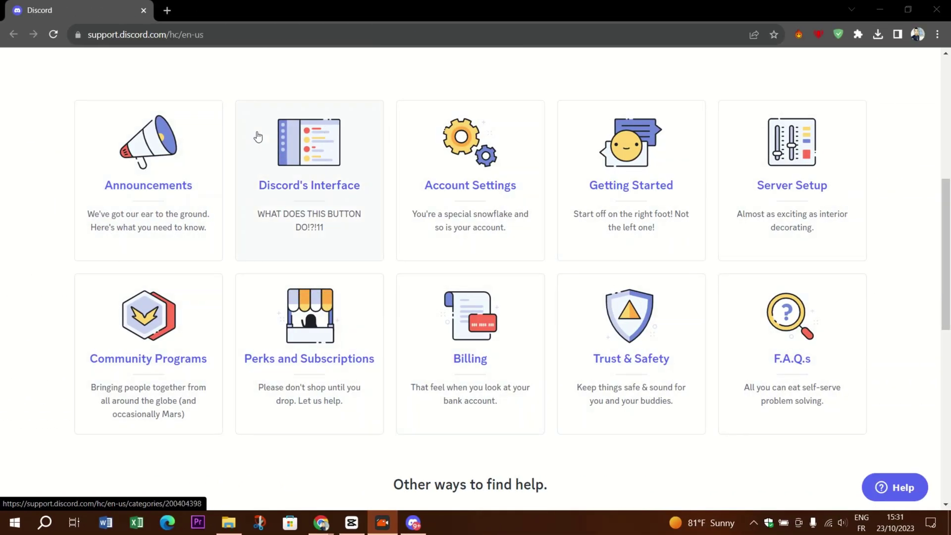
- Open the Discord's Interface help category and look through its article lists
left_click(301, 183)
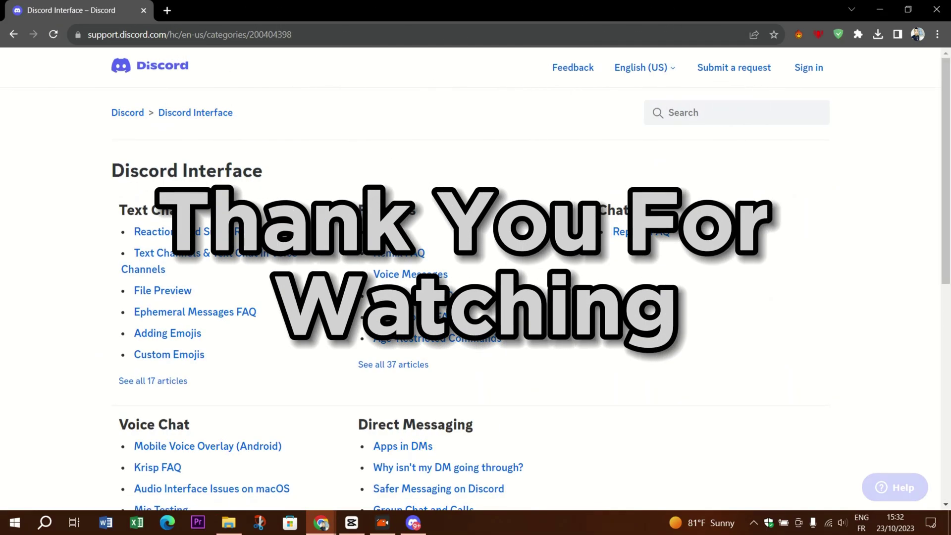
scroll(476, 277, "down", 3)
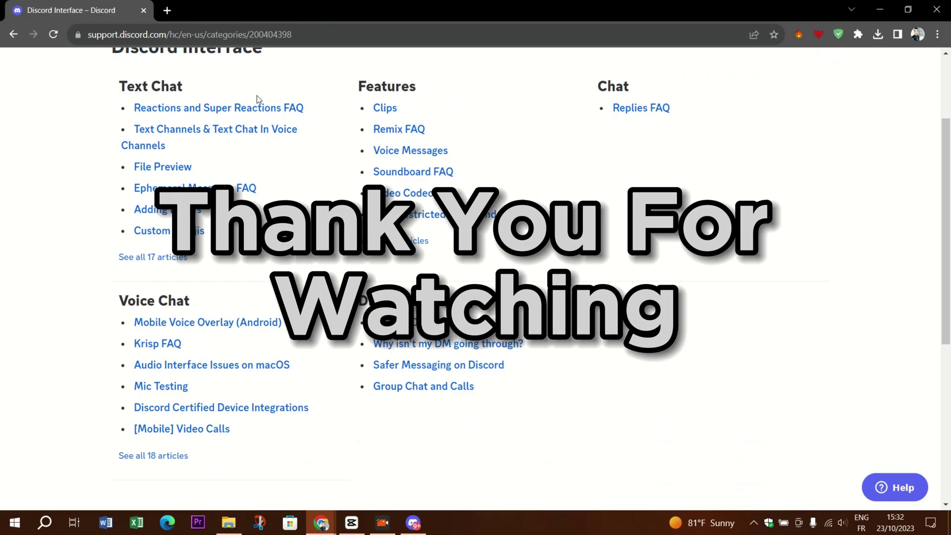
scroll(224, 317, "down", 1)
scroll(427, 371, "up", 2)
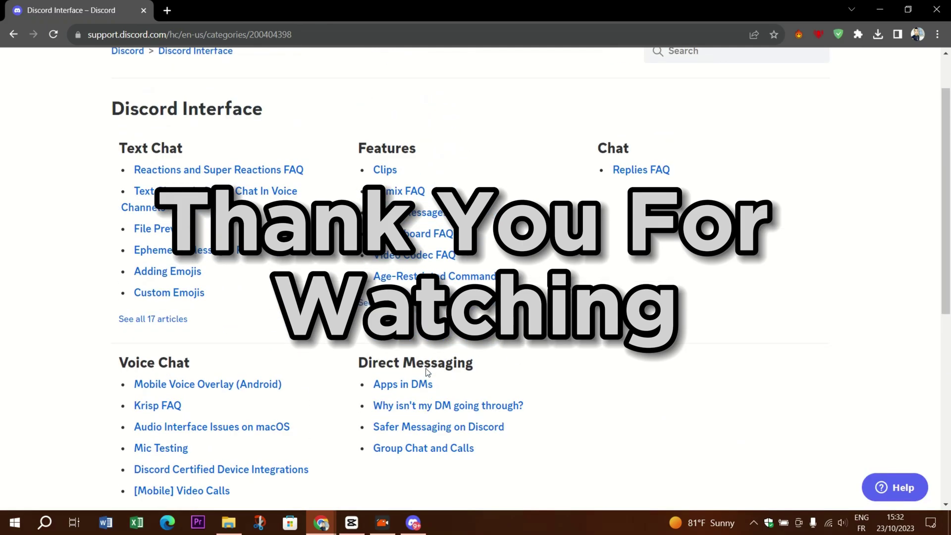